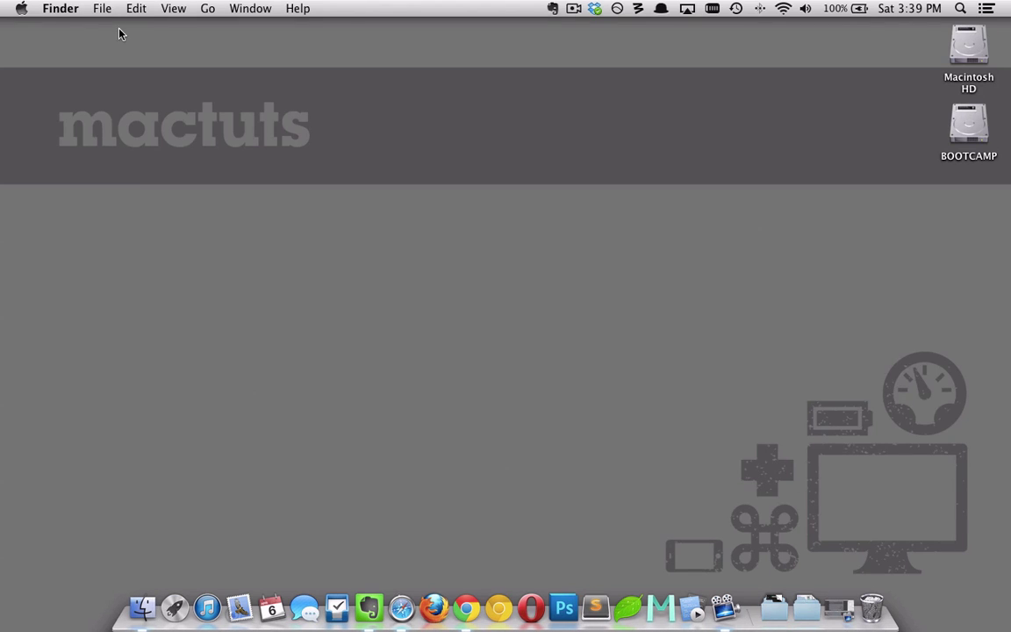
Step: Create a new burn folder on the desktop and keep its default name
left_click(102, 9)
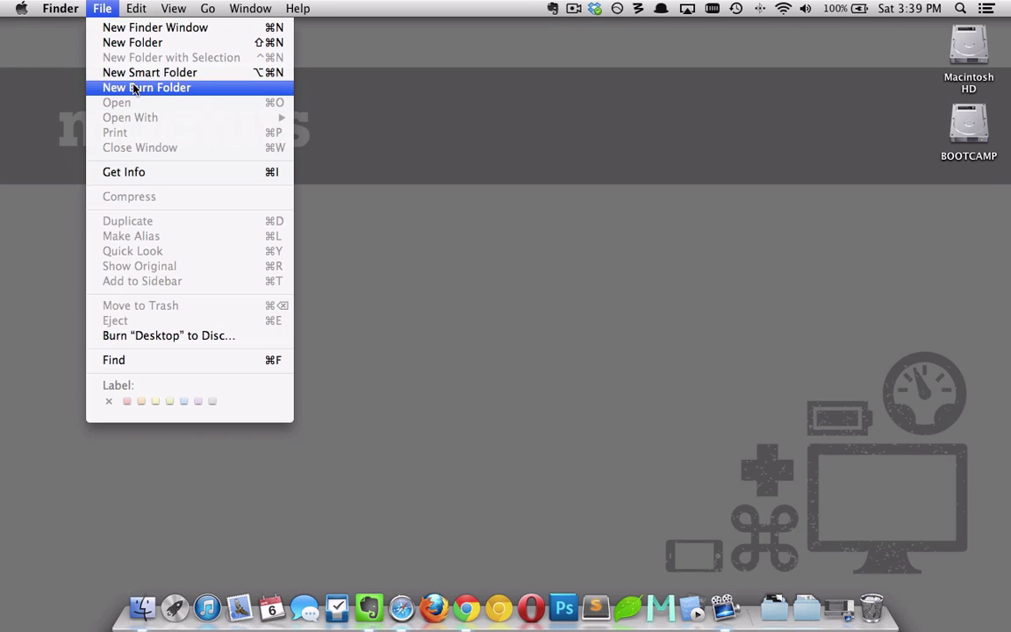
left_click(134, 87)
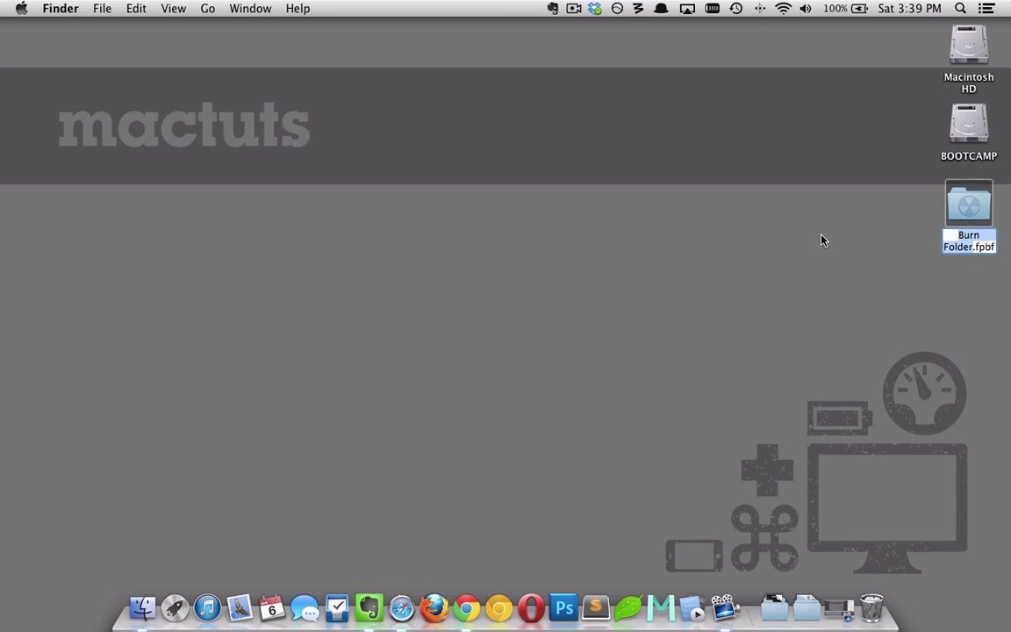
left_click(822, 239)
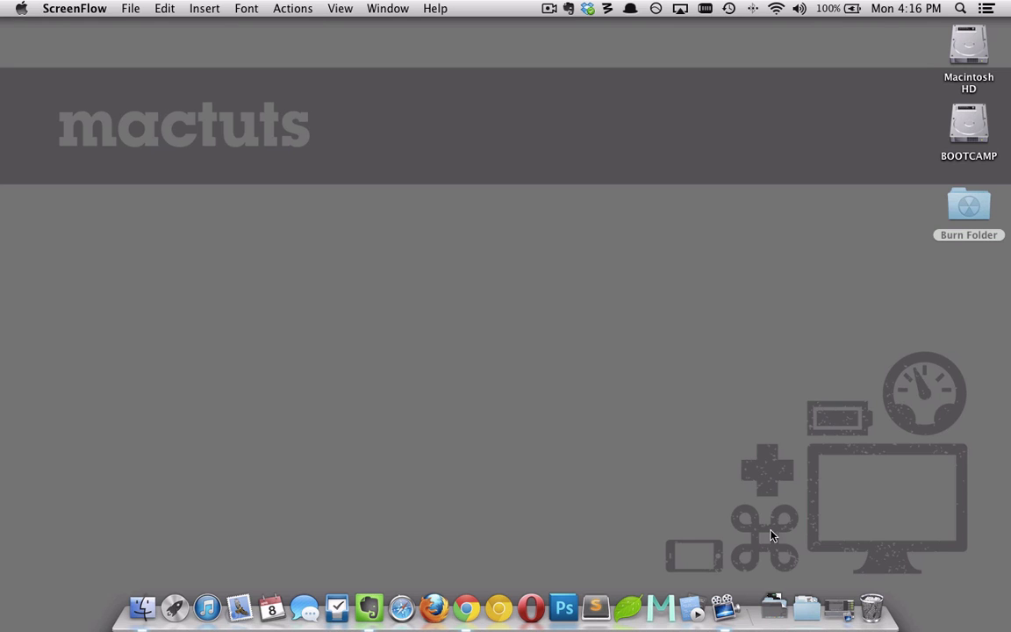
Step: Add From_Photoshop_to_HTML.pdf and the "things to burn" folder from Documents to the burn folder on the desktop
left_click(775, 614)
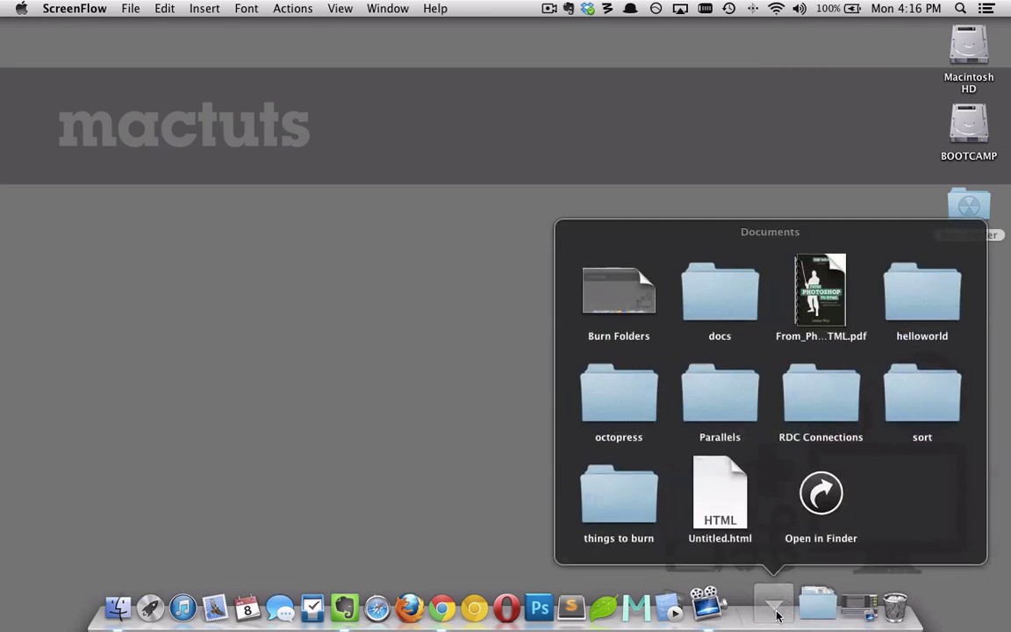
left_click(827, 488)
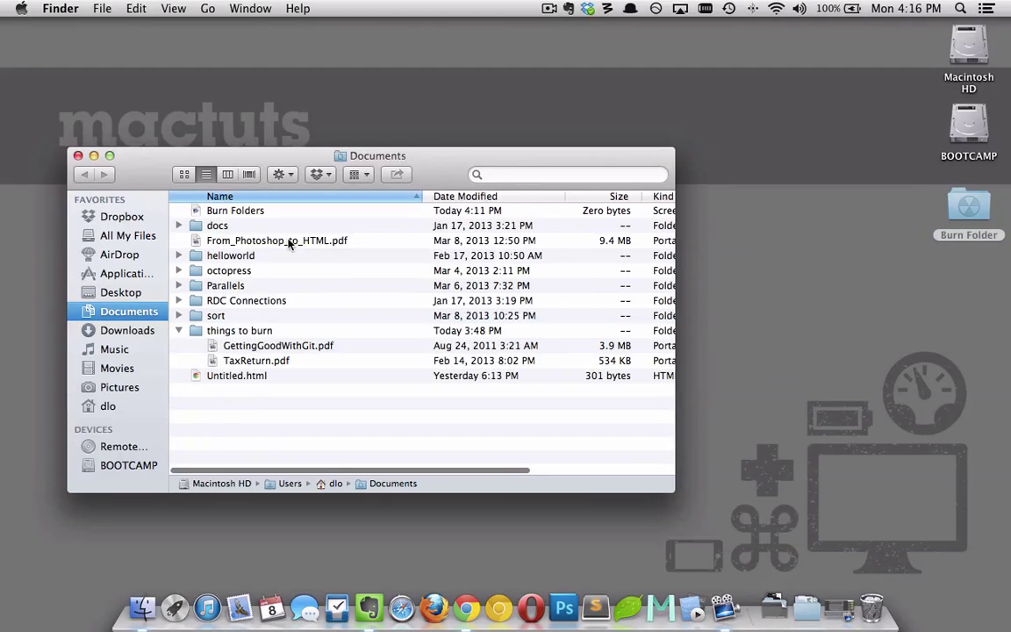
left_click(283, 249)
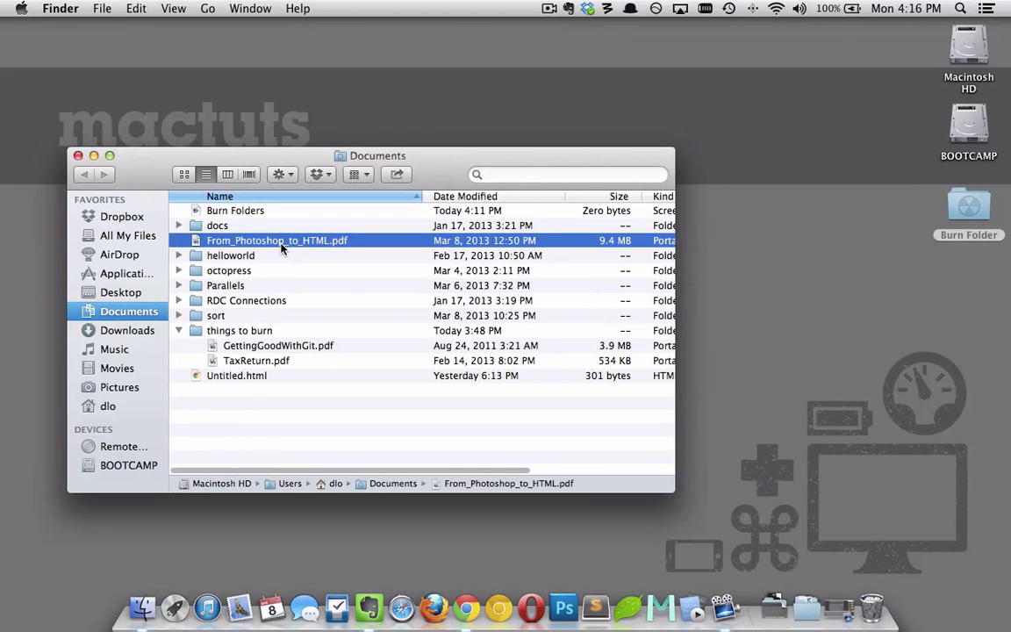
mouse_move(282, 249)
left_mouse_down()
mouse_move(936, 199)
mouse_move(969, 215)
left_mouse_up()
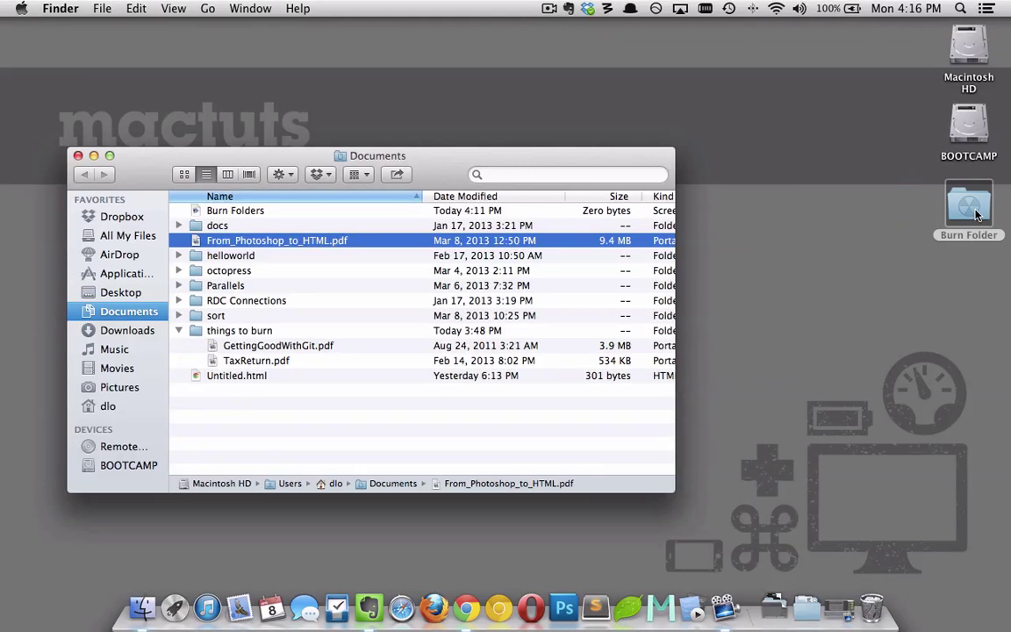
left_click(223, 333)
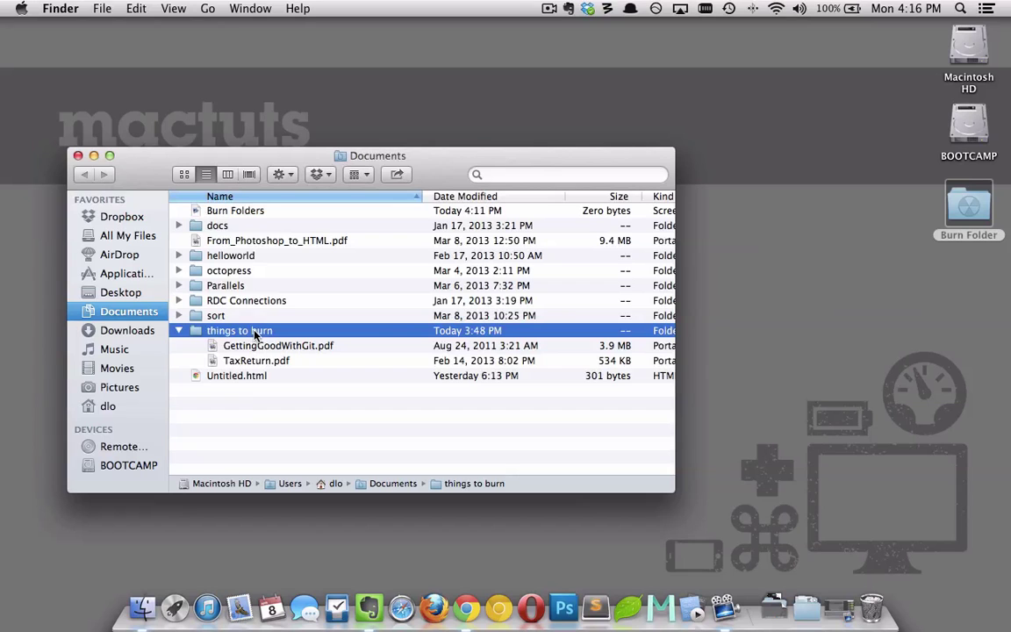
mouse_move(255, 333)
left_mouse_down()
mouse_move(890, 165)
mouse_move(943, 219)
mouse_move(981, 221)
left_mouse_up()
Step: Open the burn folder and remove the From_Photoshop_to_HTML.pdf alias from it
double_click(965, 209)
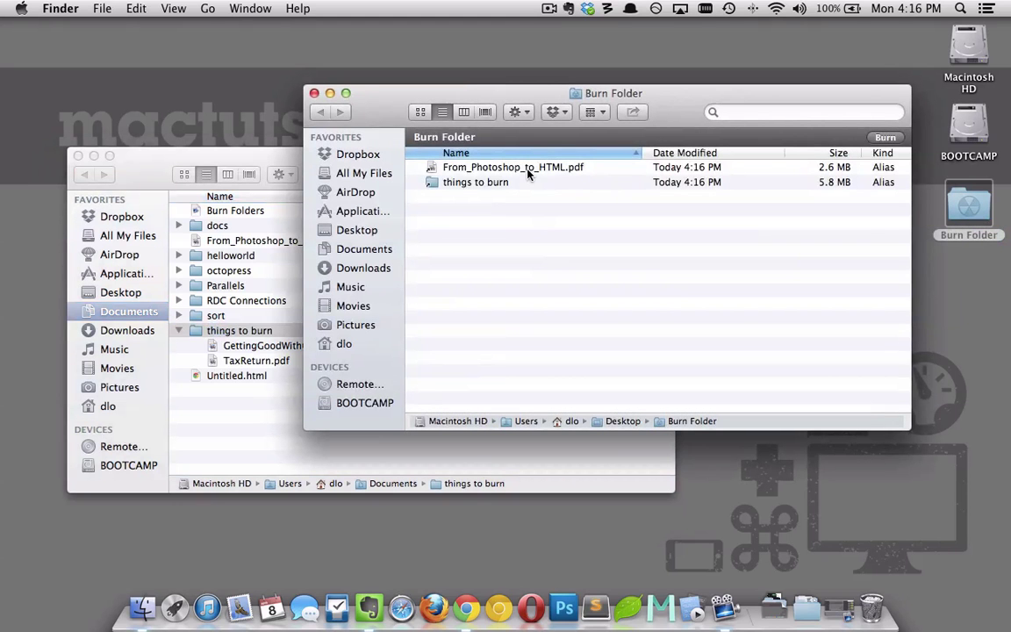
left_click(491, 171)
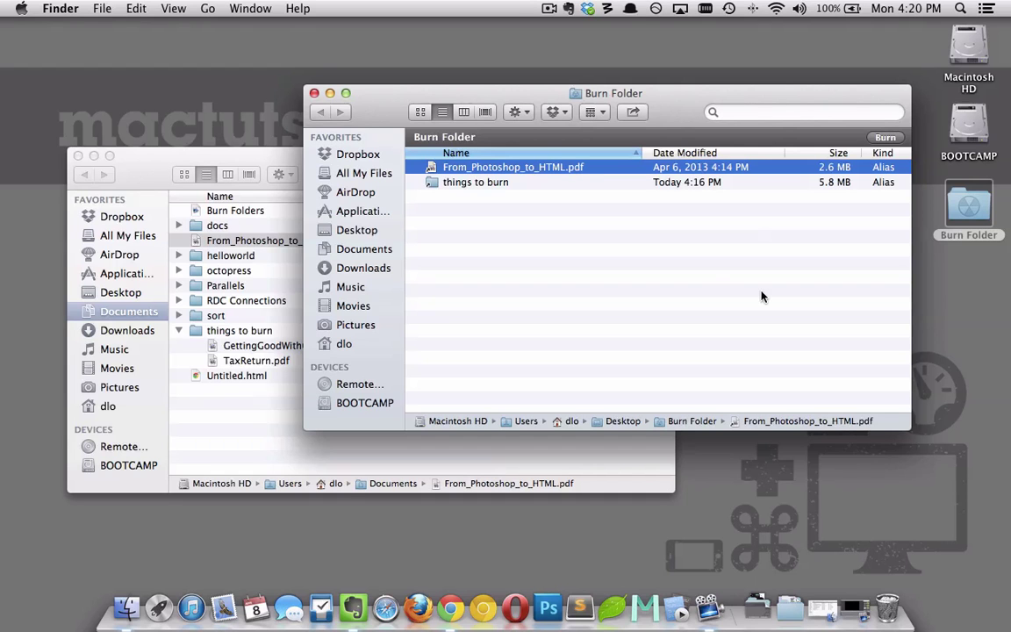
left_click(570, 219)
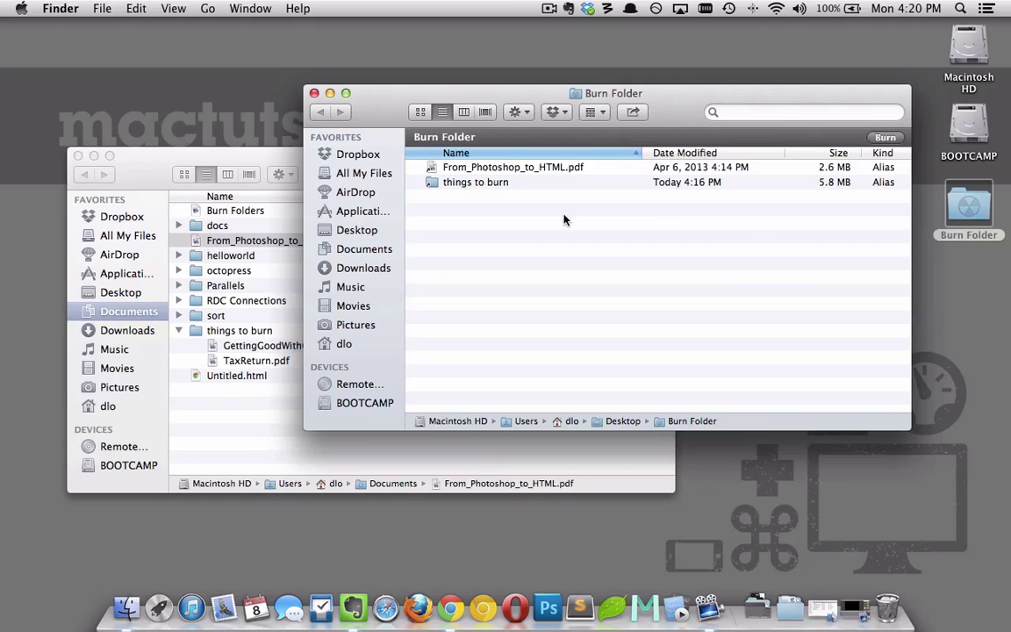
left_click(527, 167)
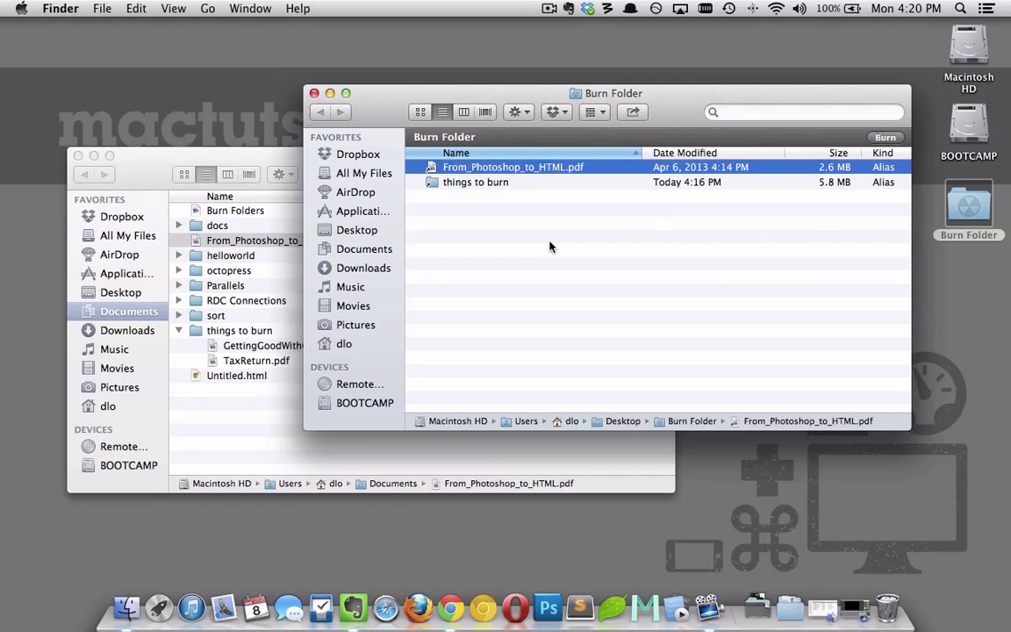
key("super+BackSpace")
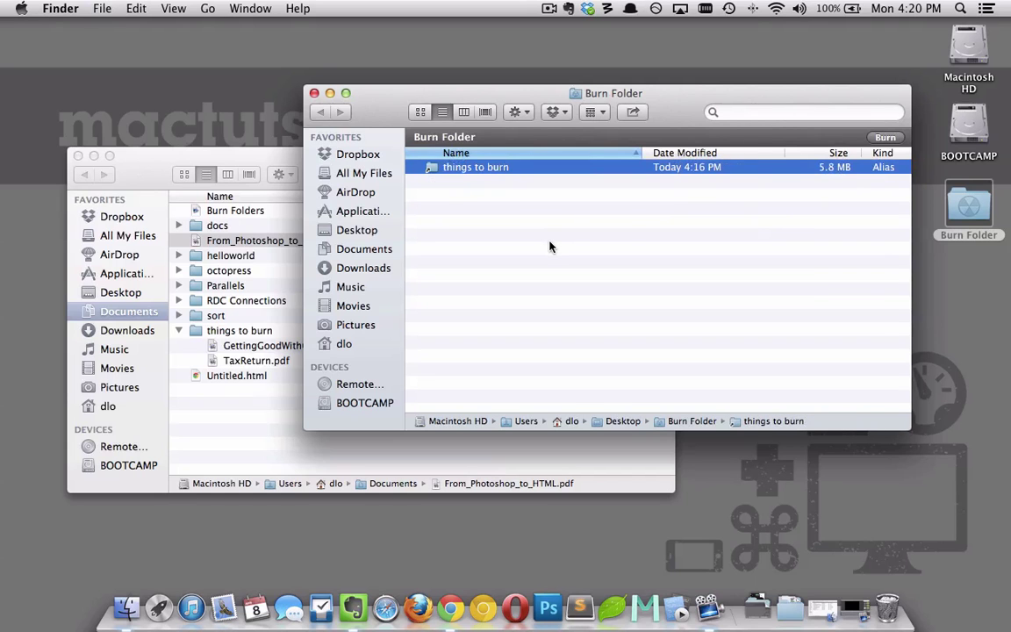
Step: Narrow the Documents window and arrange it side by side with the burn folder's window
left_click(204, 159)
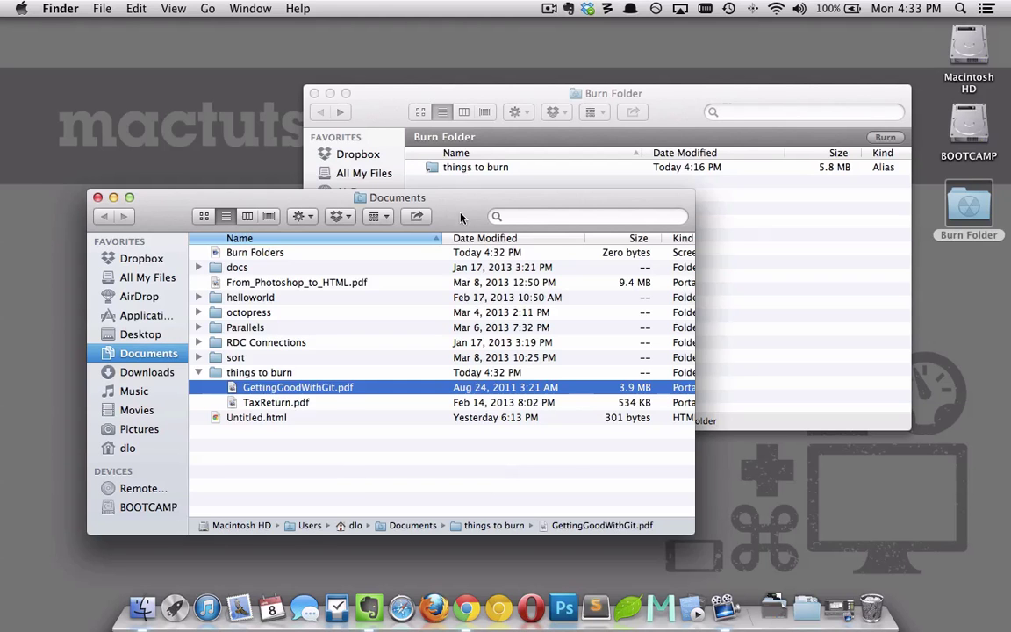
left_click_drag(462, 209, 395, 156)
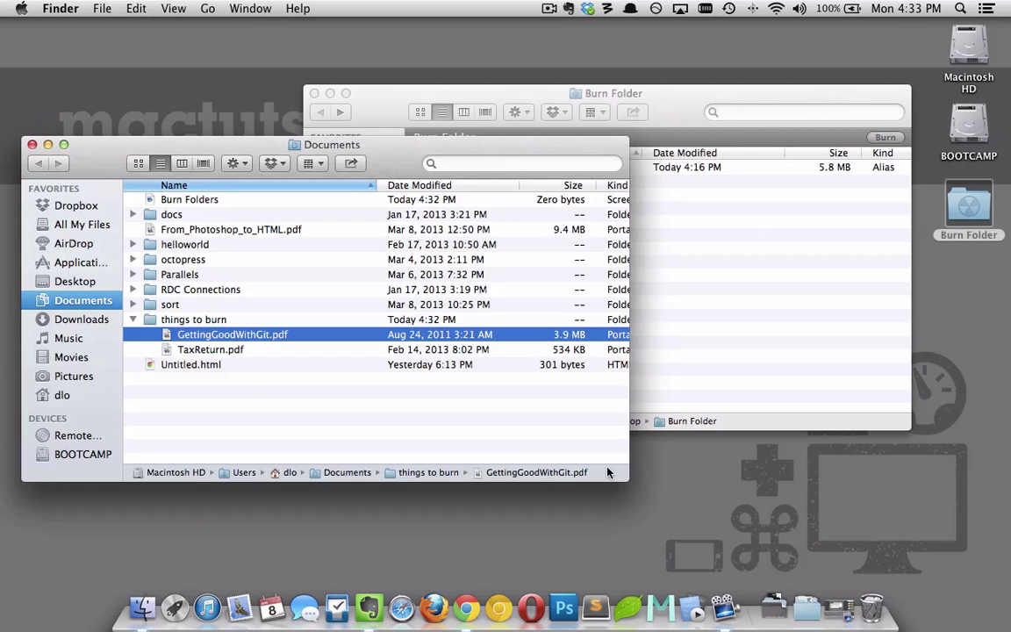
mouse_move(625, 474)
left_mouse_down()
mouse_move(549, 501)
mouse_move(409, 507)
left_mouse_up()
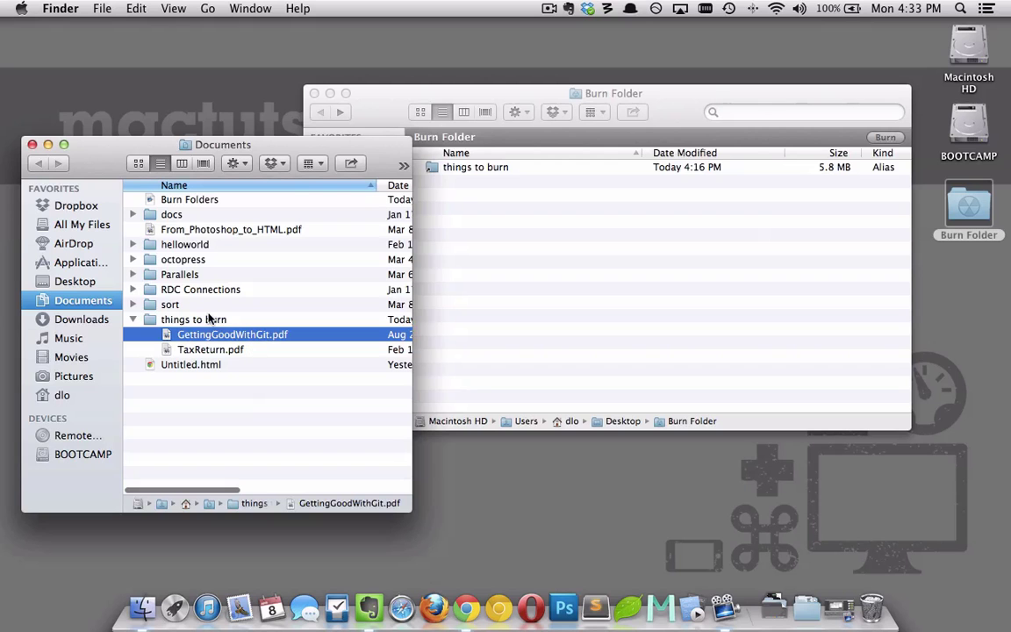
left_click(509, 104)
mouse_move(509, 104)
left_mouse_down()
mouse_move(619, 115)
mouse_move(612, 145)
left_mouse_up()
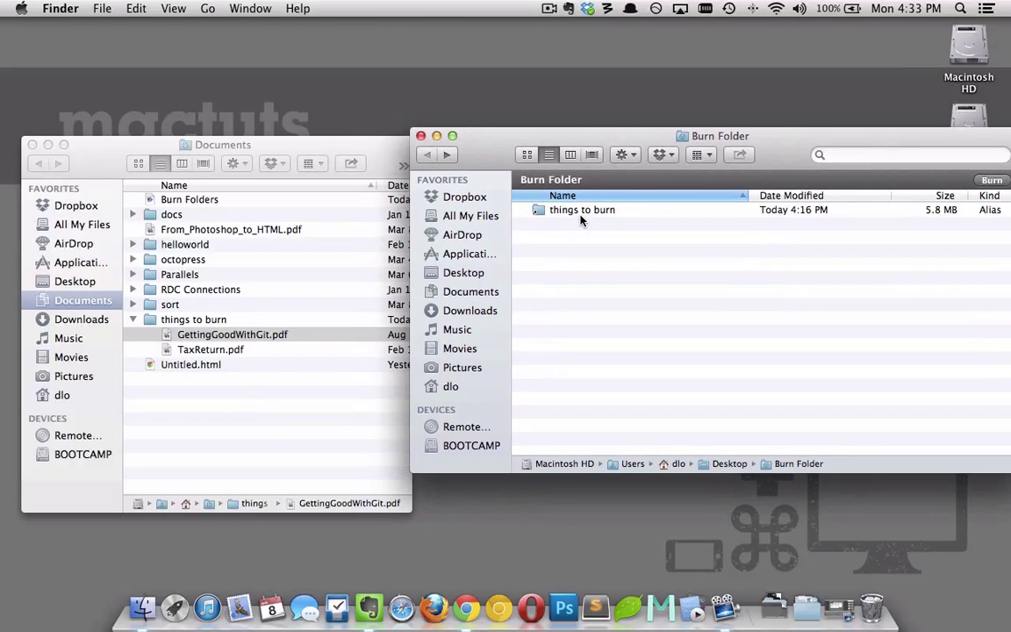
Step: Open the "things to burn" alias in the burn folder and move TaxReturn.pdf to the Trash
double_click(581, 211)
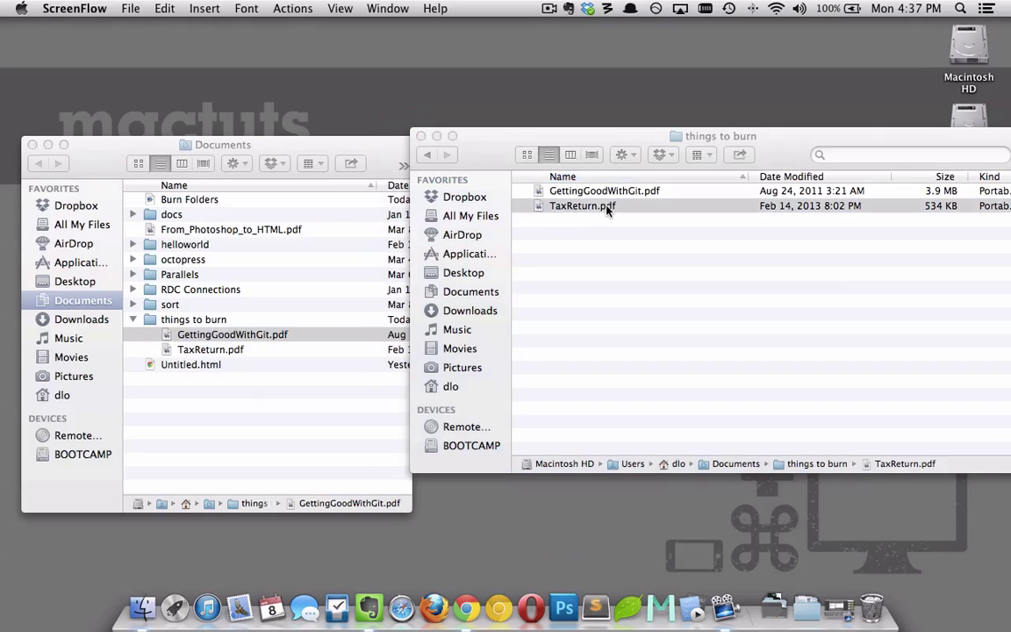
left_click(299, 145)
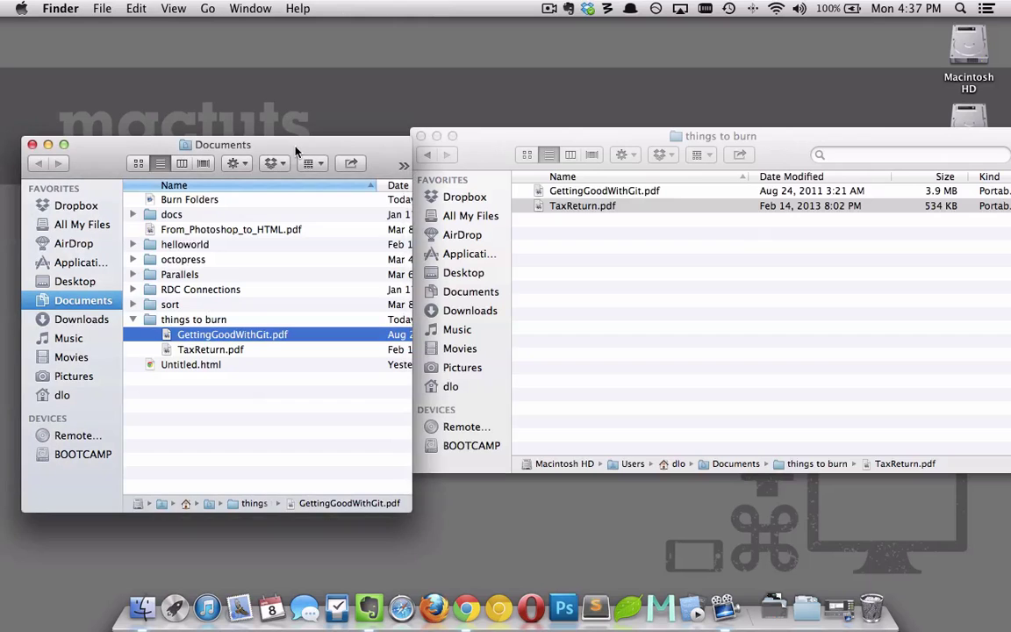
left_click(640, 274)
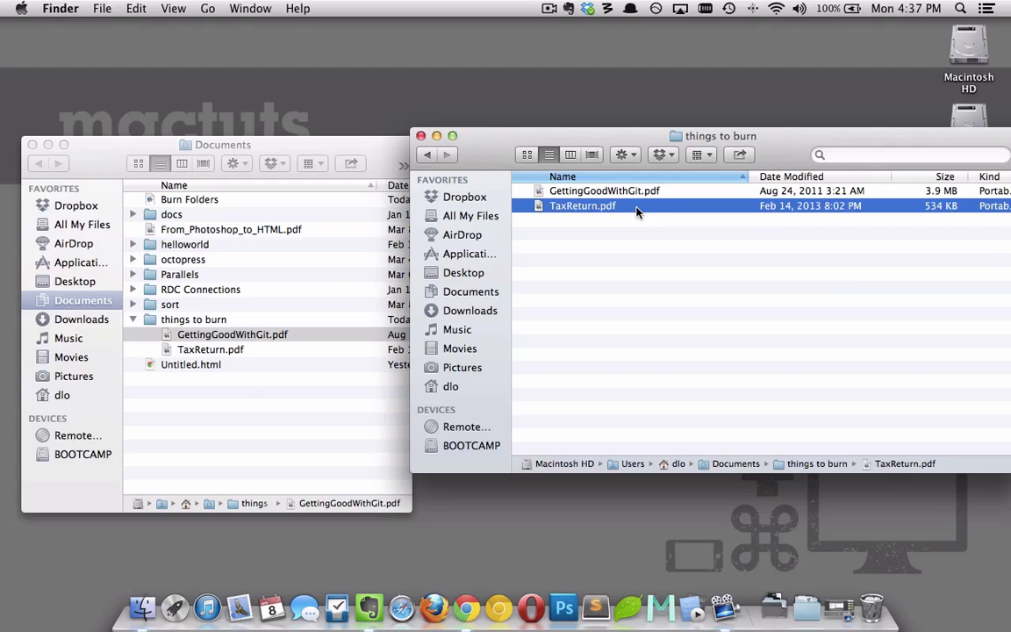
key("super+BackSpace")
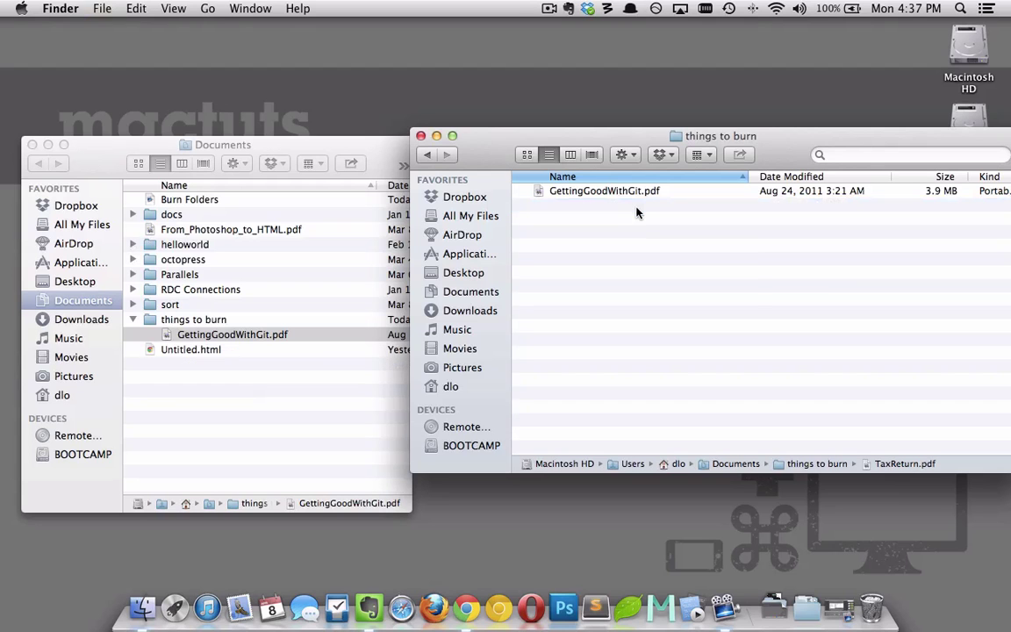
Step: Reopen the burn folder from the desktop and burn its contents to a disc at the Maximum Possible (24x) speed
left_click(172, 328)
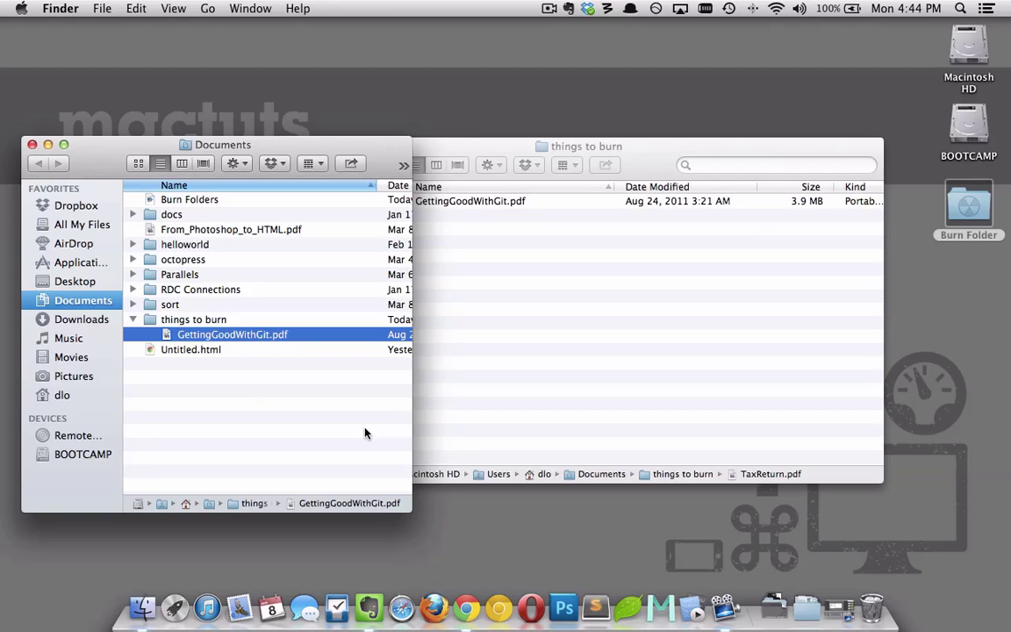
left_click(969, 207)
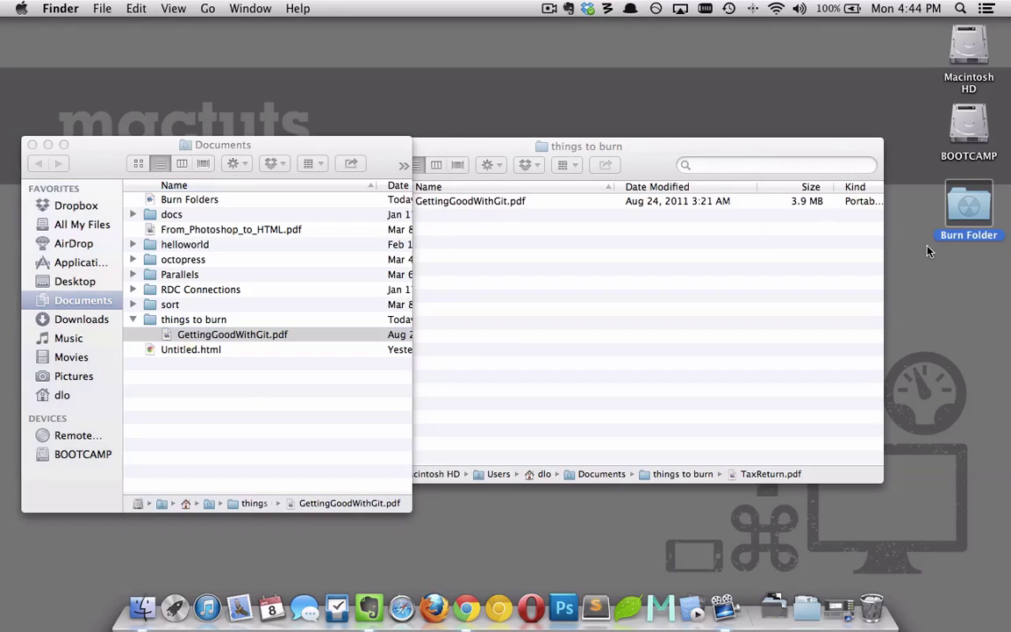
double_click(971, 208)
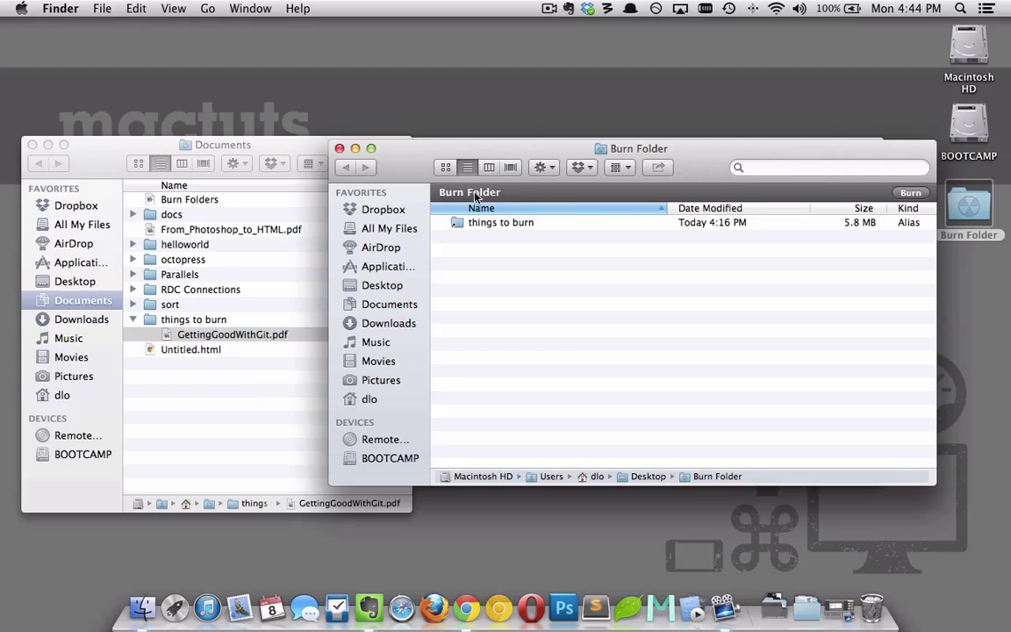
left_click(911, 193)
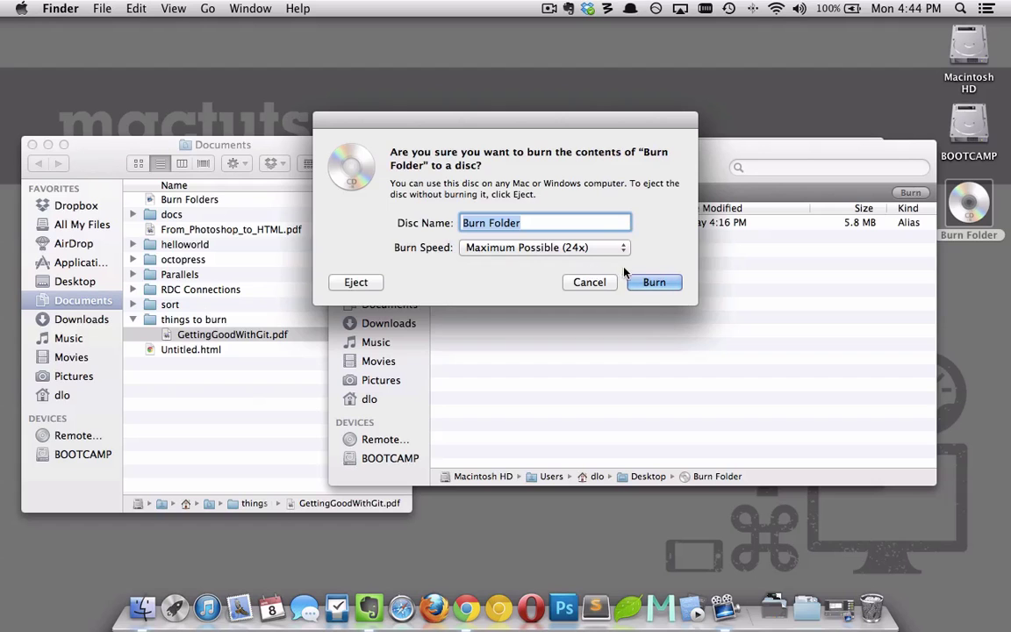
left_click(561, 249)
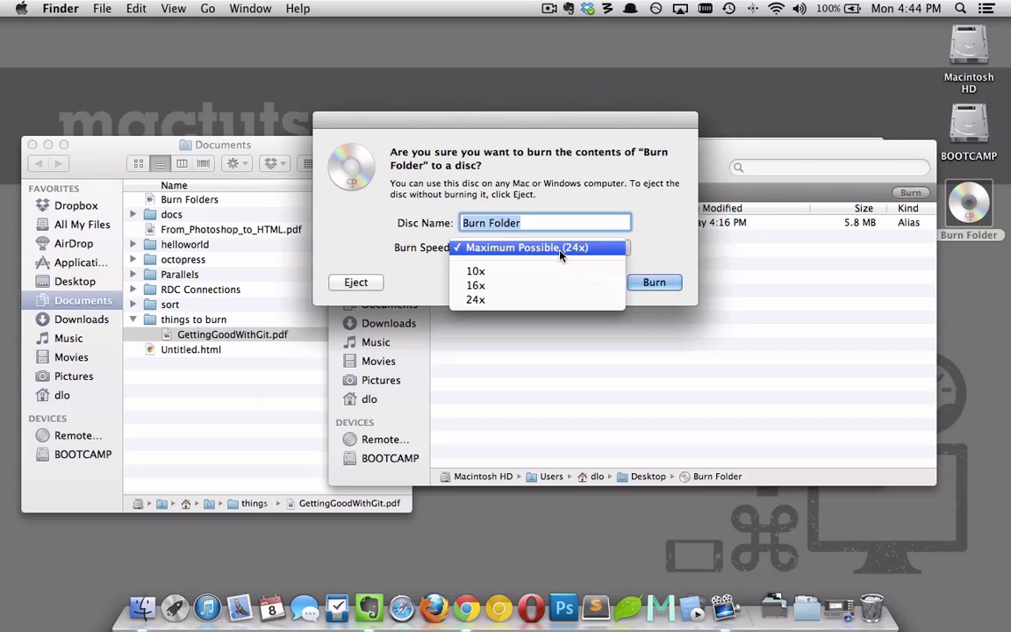
left_click(560, 251)
left_click(639, 282)
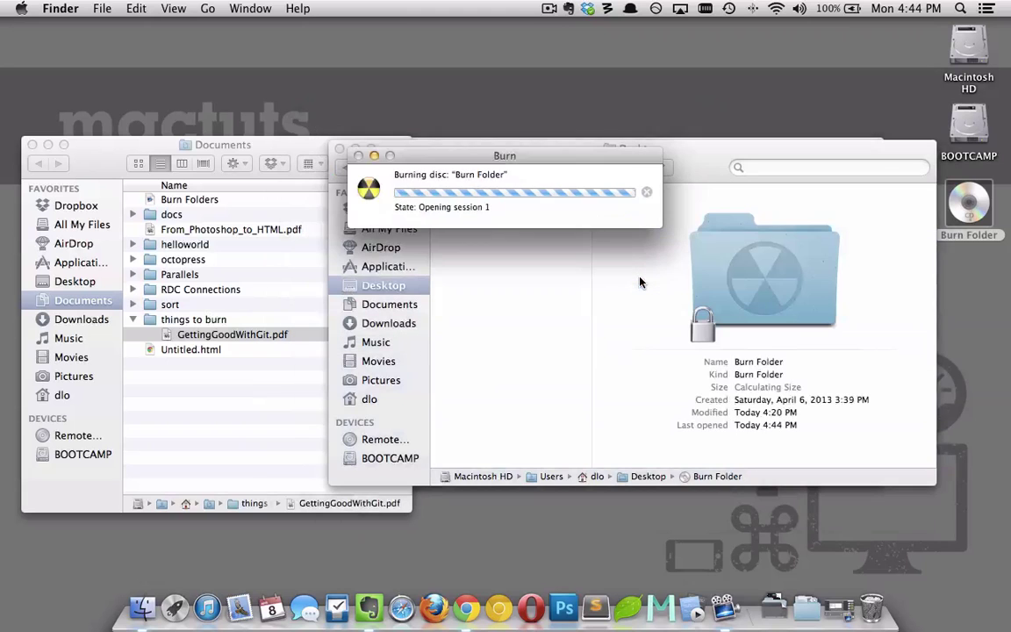